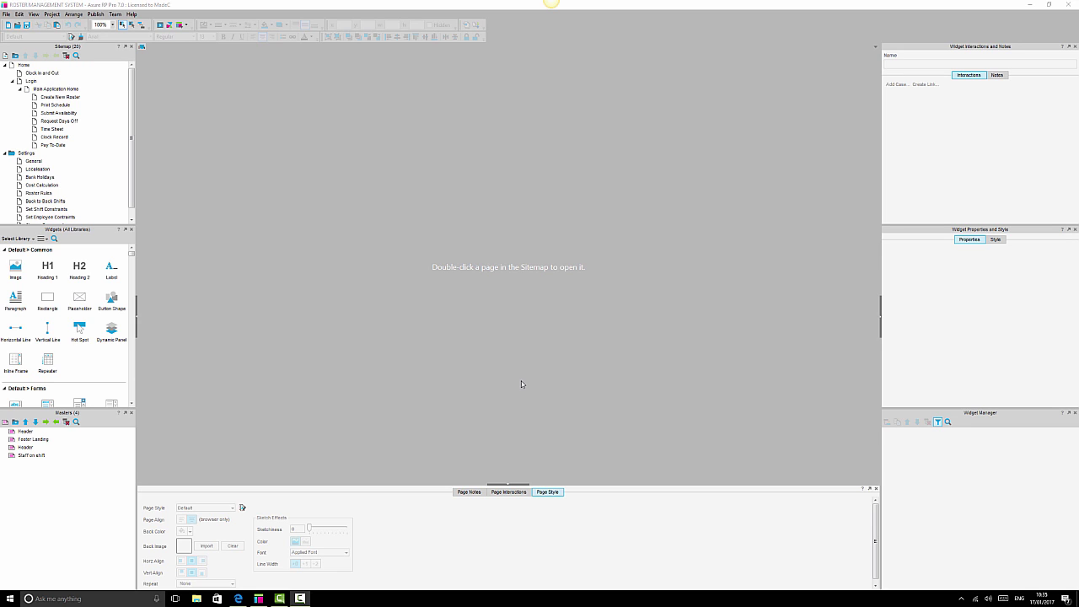
- Open the Home page from the sitemap and examine its layout, including the Login and Clock buttons
double_click(23, 66)
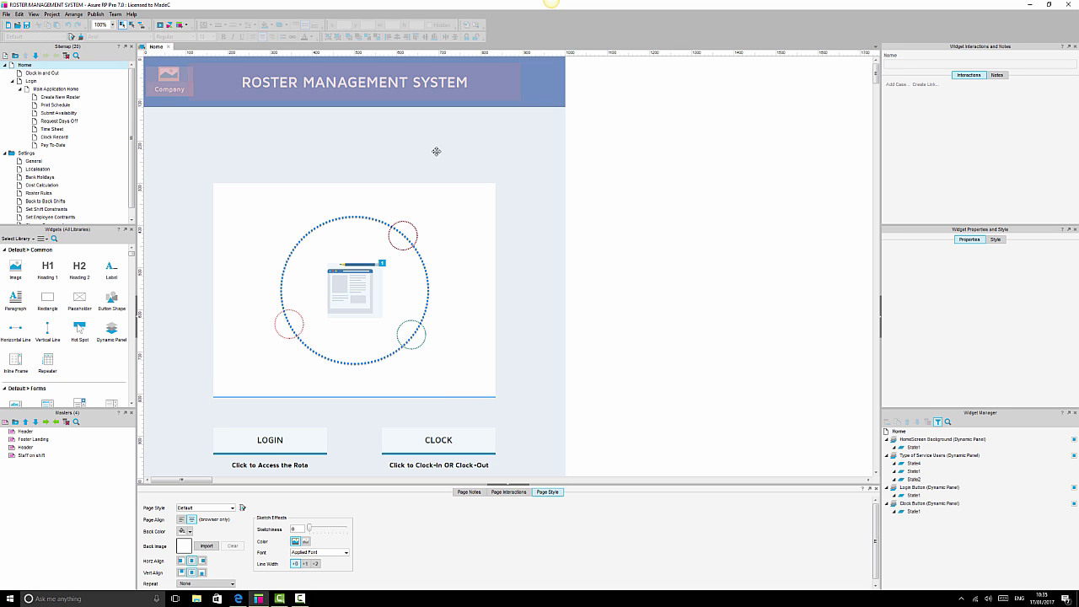
scroll(403, 253, down, 4)
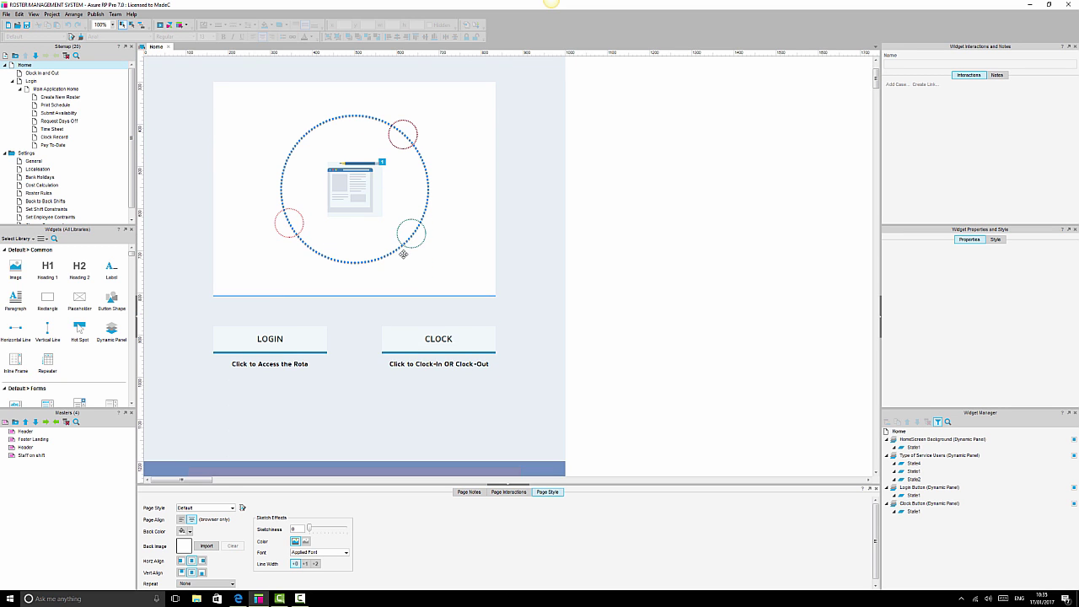
scroll(403, 252, up, 4)
scroll(403, 253, down, 3)
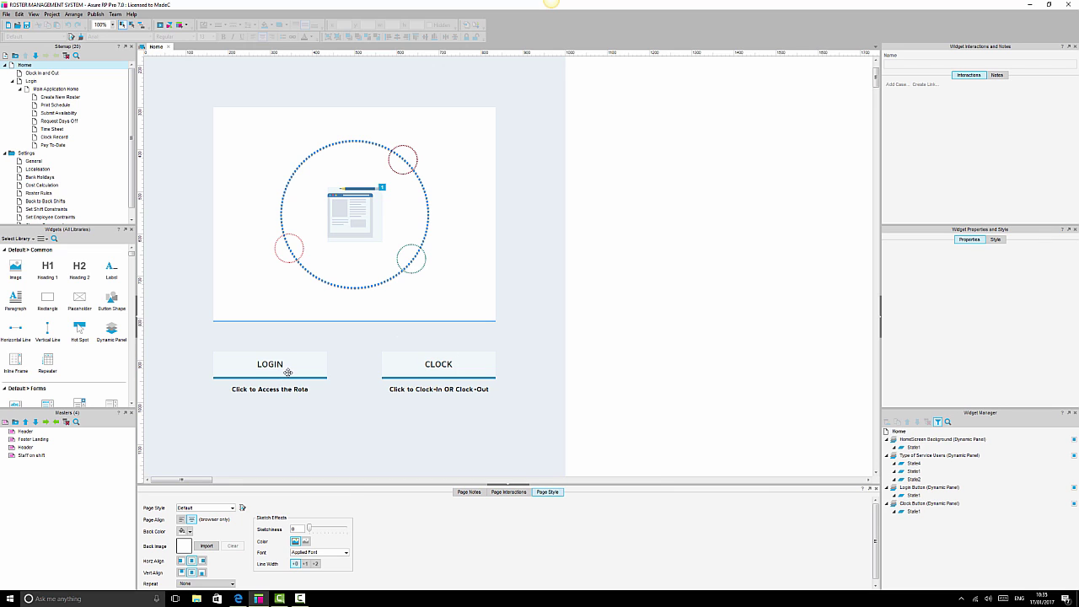
scroll(287, 372, up, 2)
scroll(288, 372, down, 2)
mouse_move(46, 73)
mouse_move(50, 179)
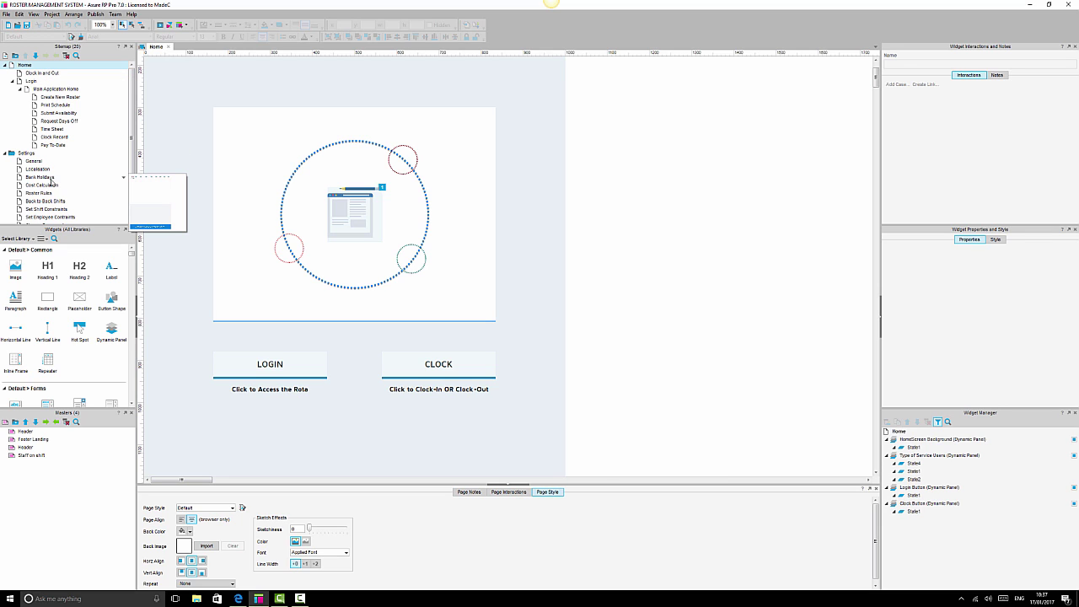
- Open the Clock In and Out page and inspect its department and name droplists
double_click(34, 76)
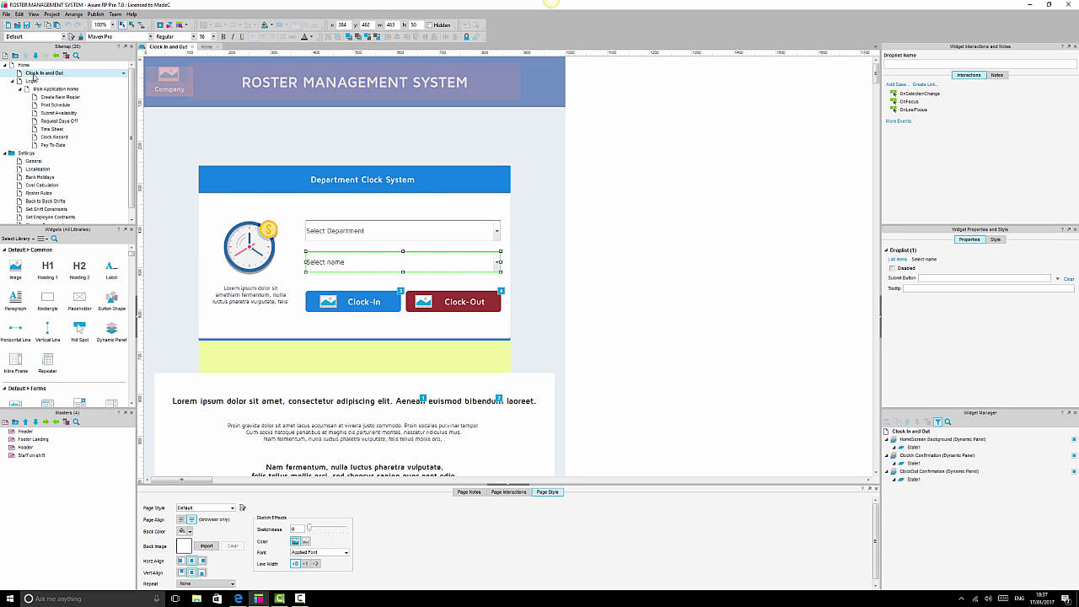
click(686, 268)
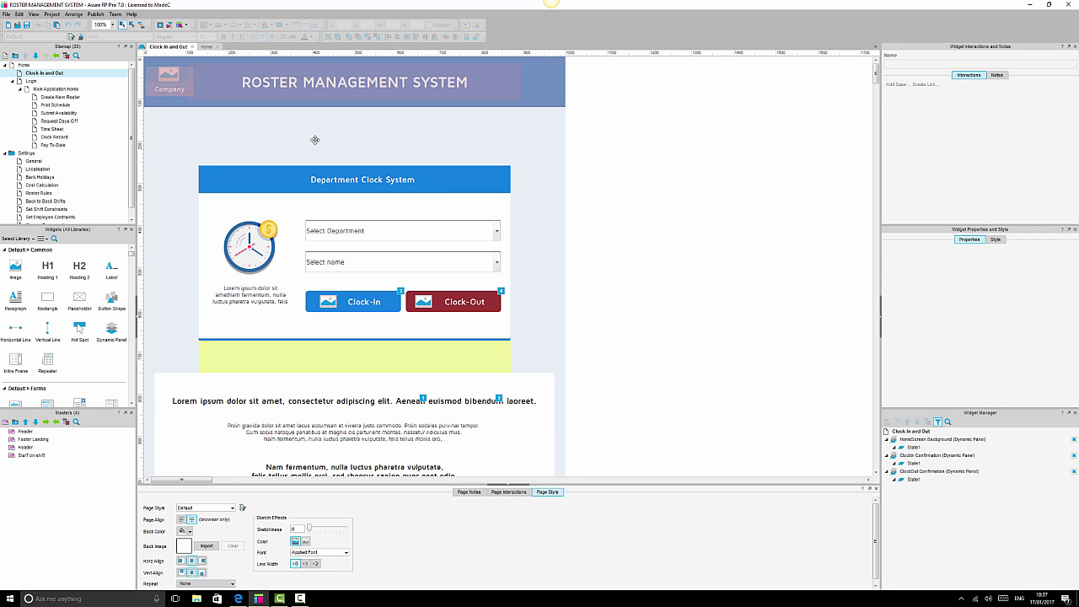
mouse_move(29, 82)
click(425, 230)
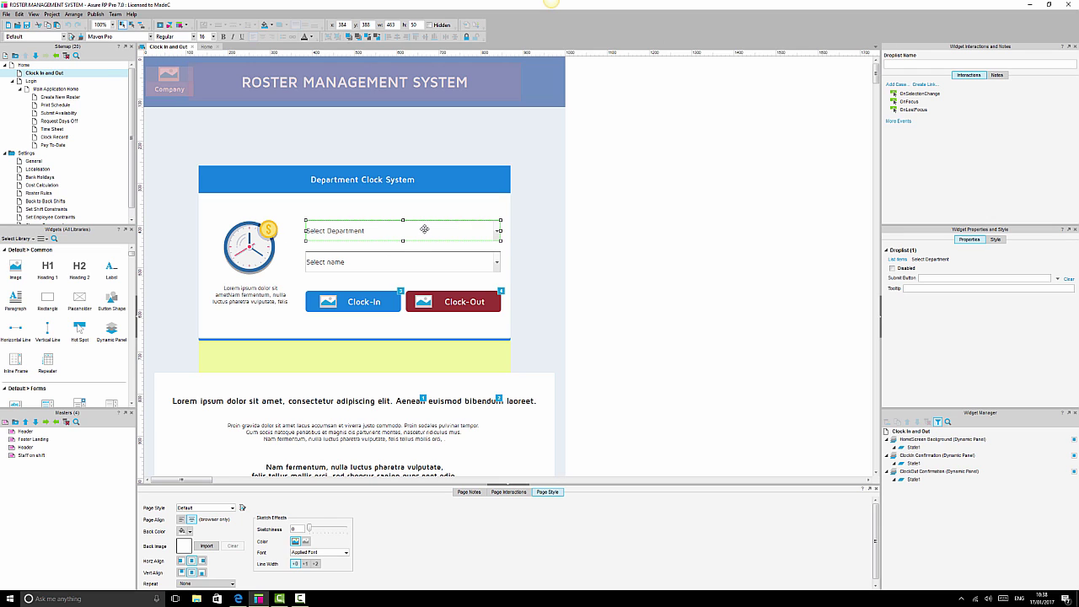
click(393, 263)
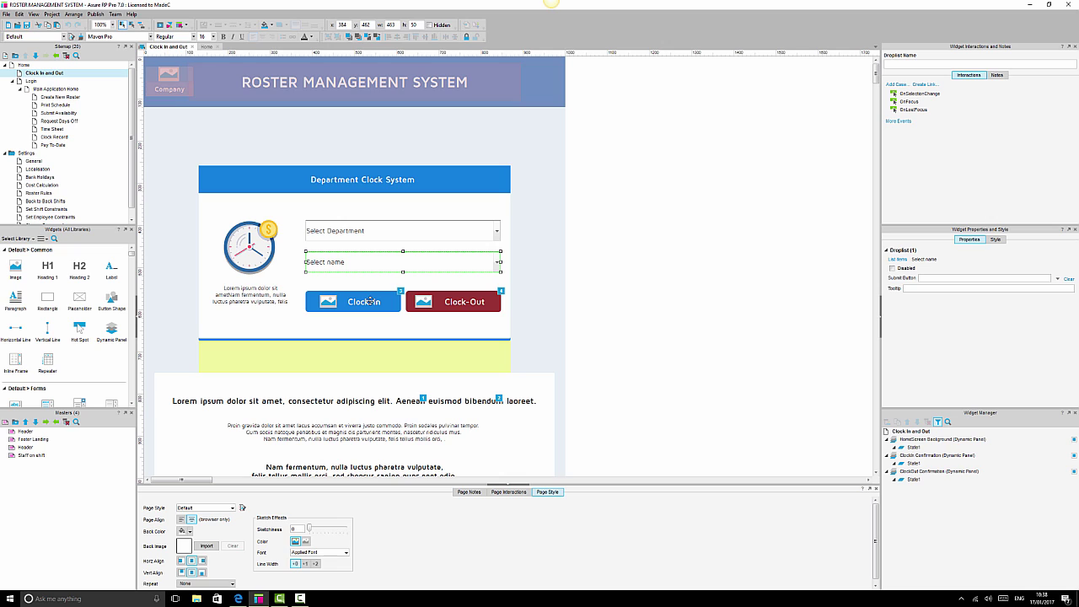
click(444, 231)
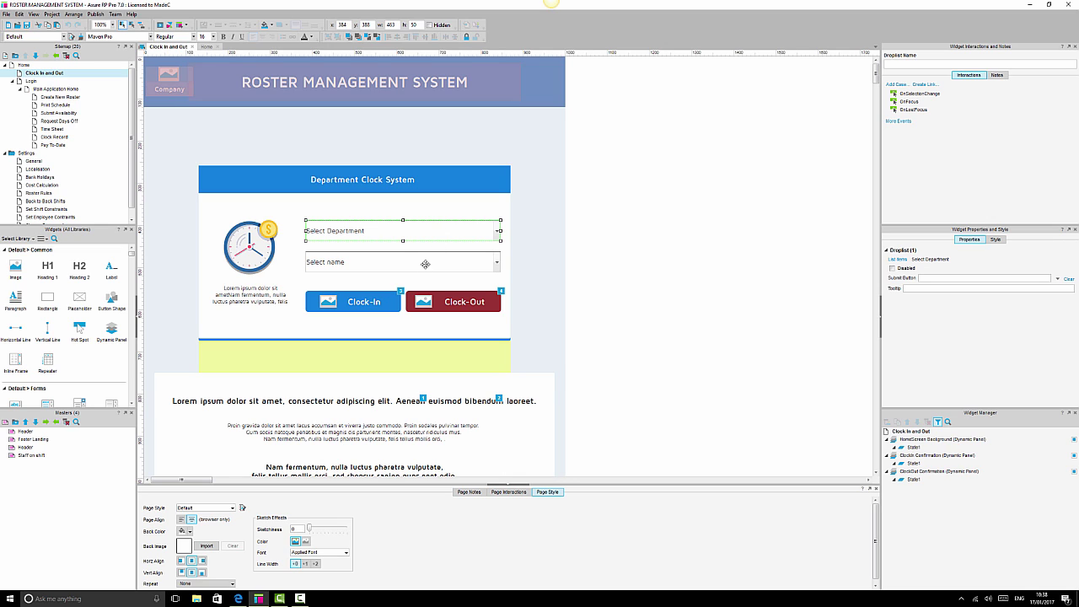
click(426, 263)
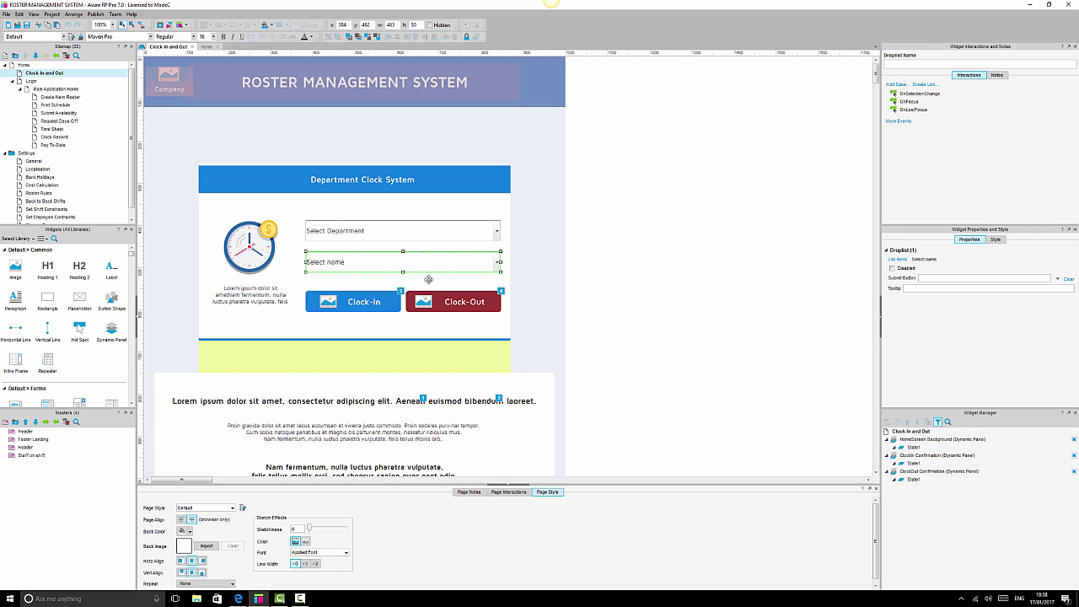
- Open the Login page for review, followed by the Main Application Home page
double_click(26, 82)
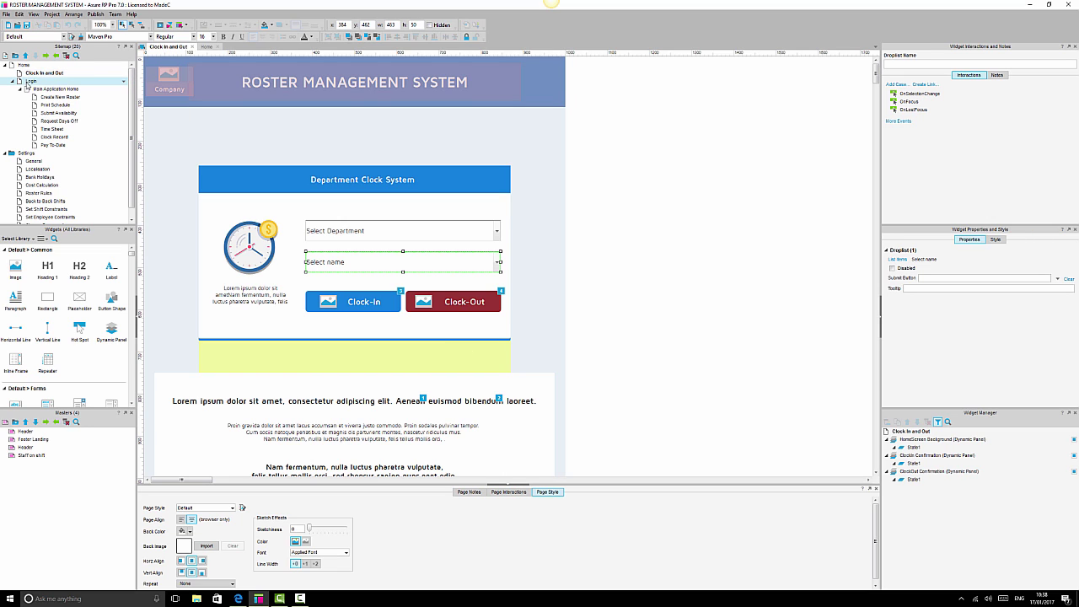
click(751, 248)
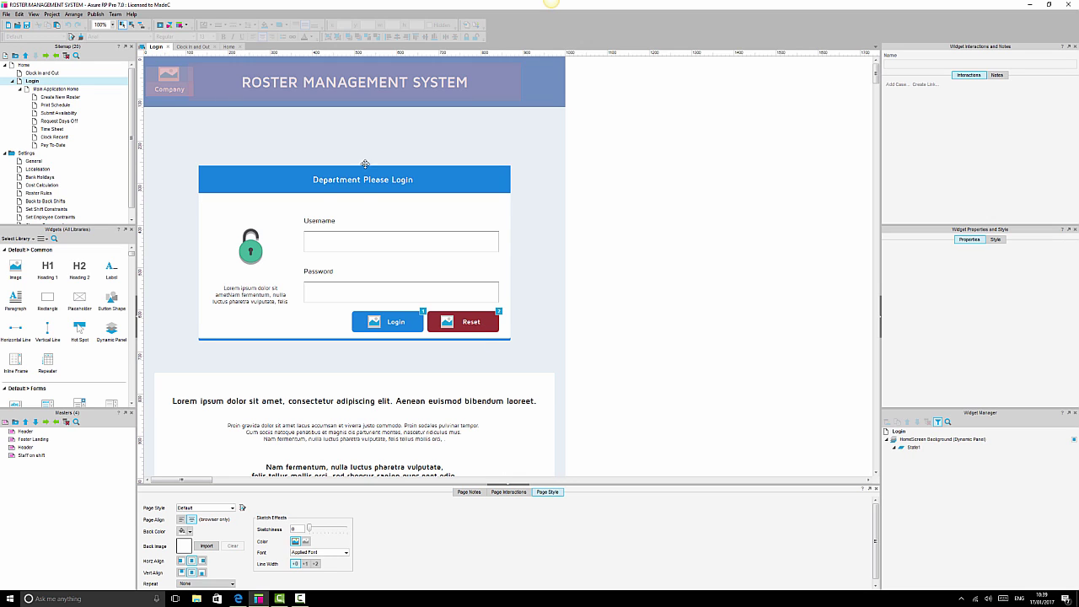
double_click(55, 90)
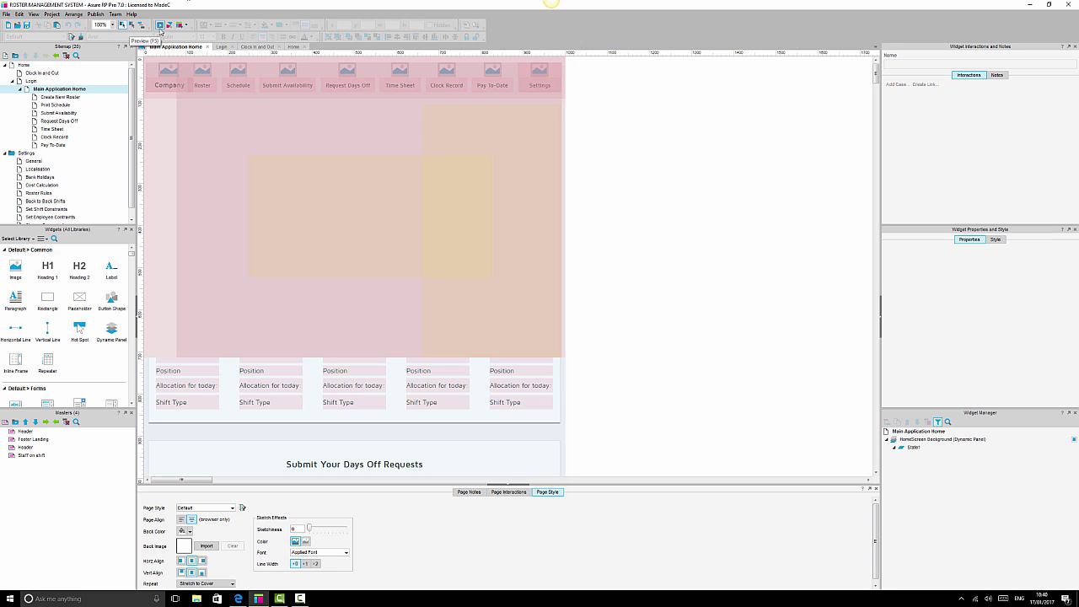
- Preview the prototype in the browser at its Home page with the sitemap sidebar collapsed
click(160, 27)
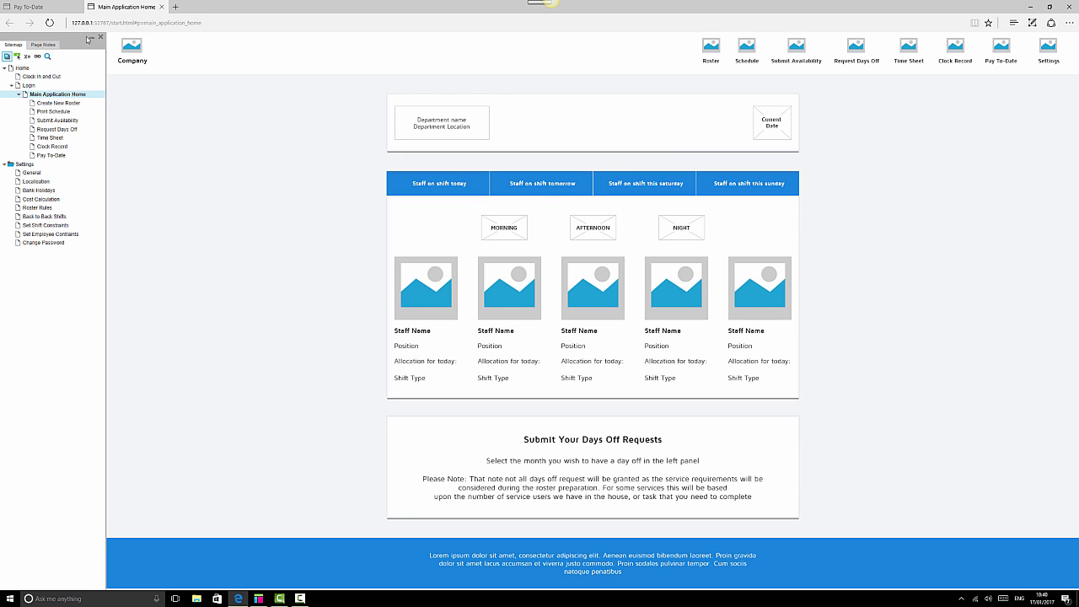
click(24, 69)
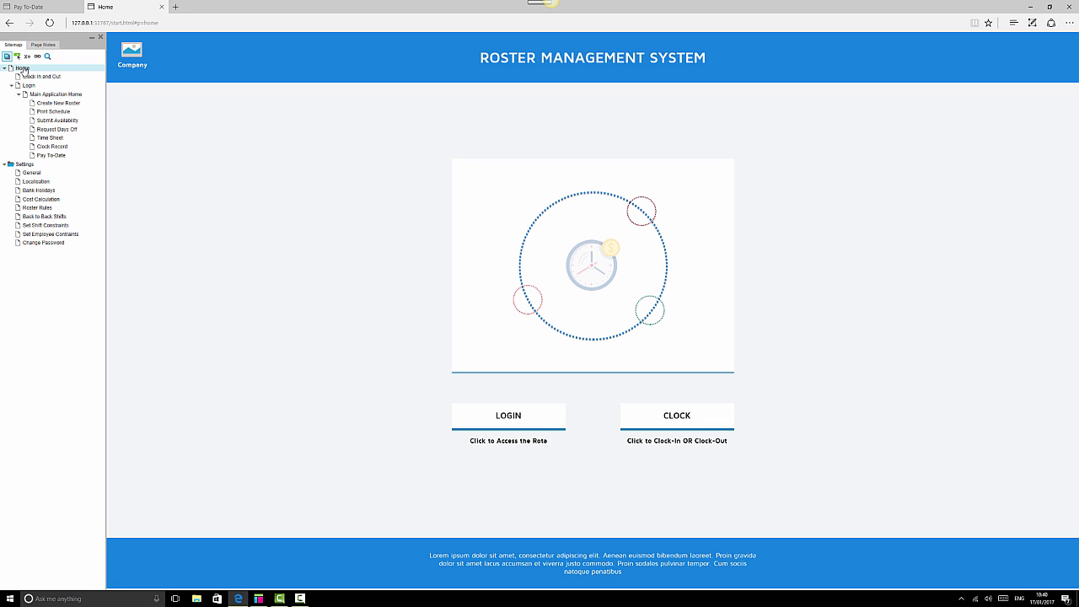
click(92, 38)
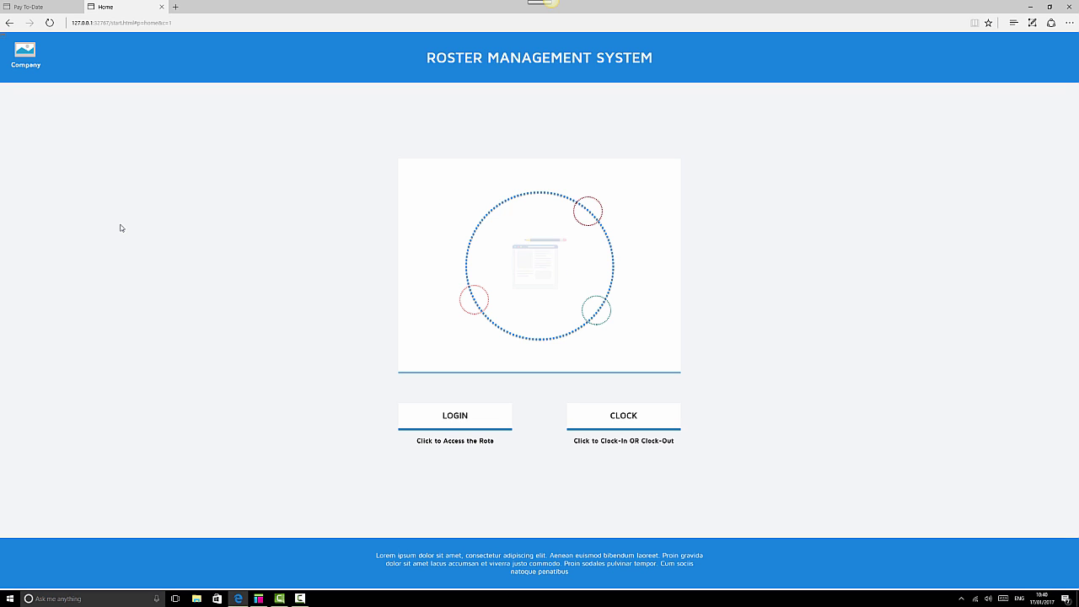
- Test Clock-In from the Home page's Clock option, checking the department and name lists, and dismiss the confirmation
click(639, 424)
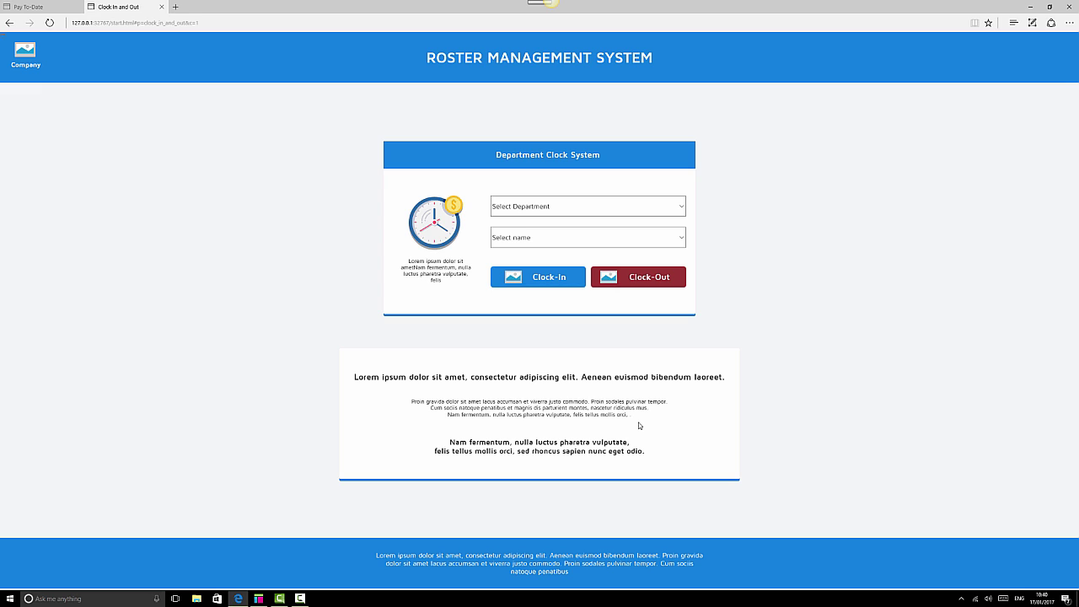
click(641, 209)
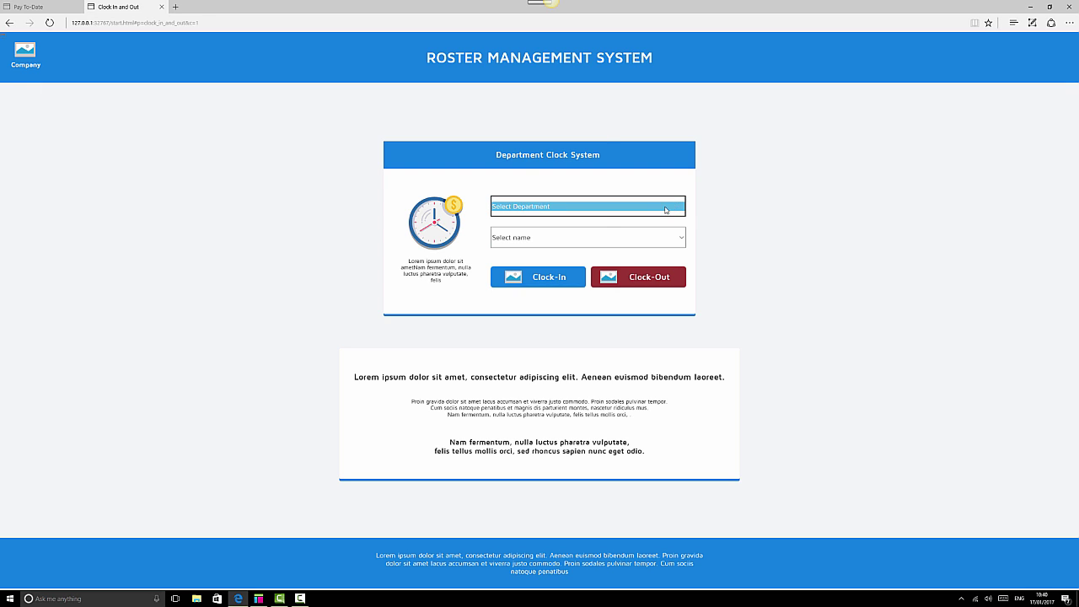
click(636, 242)
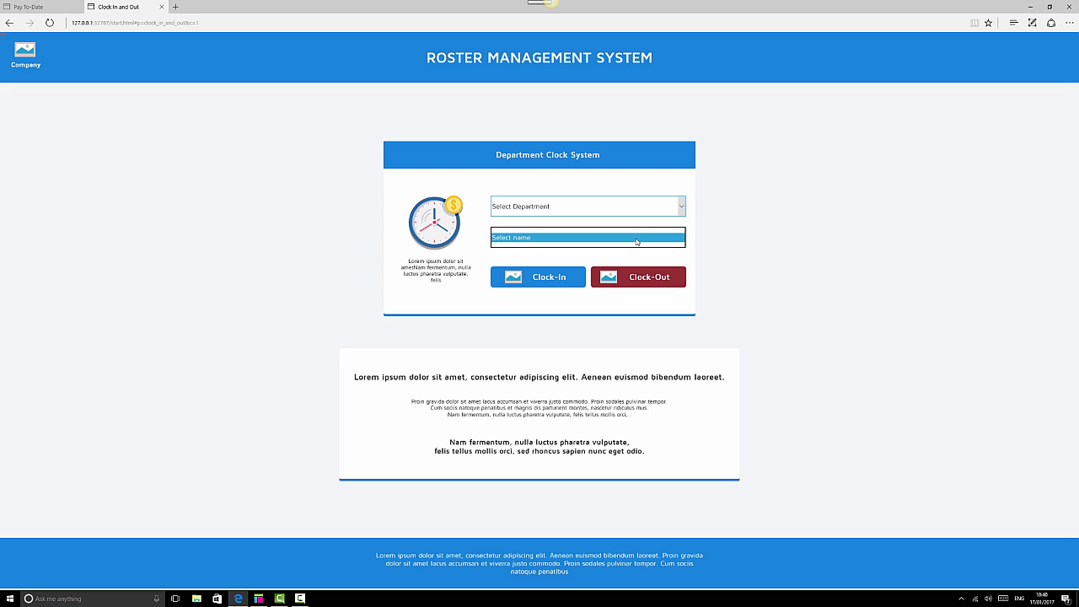
click(535, 271)
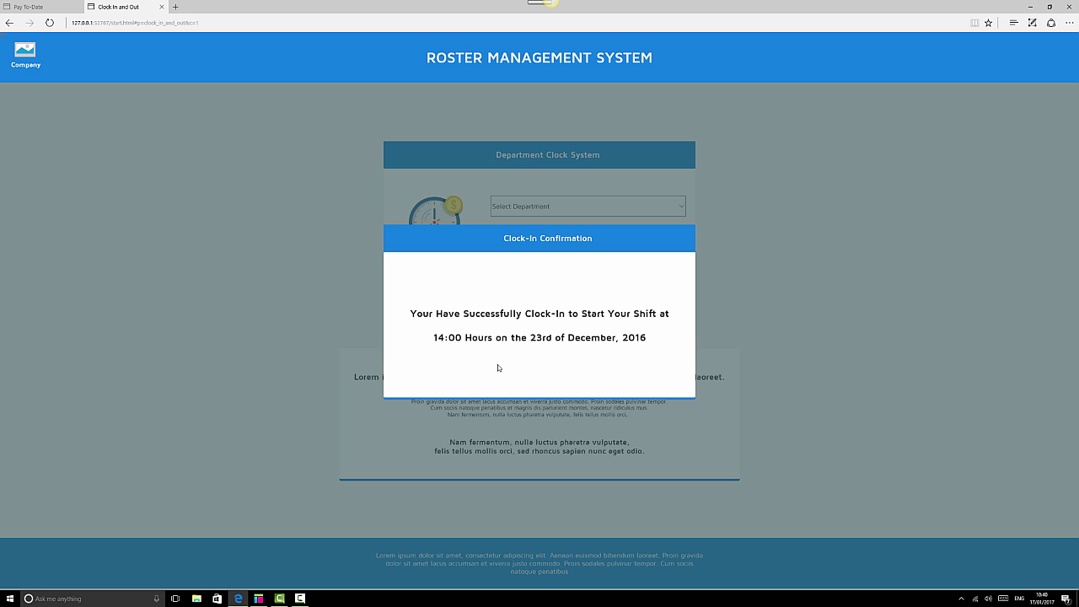
click(727, 318)
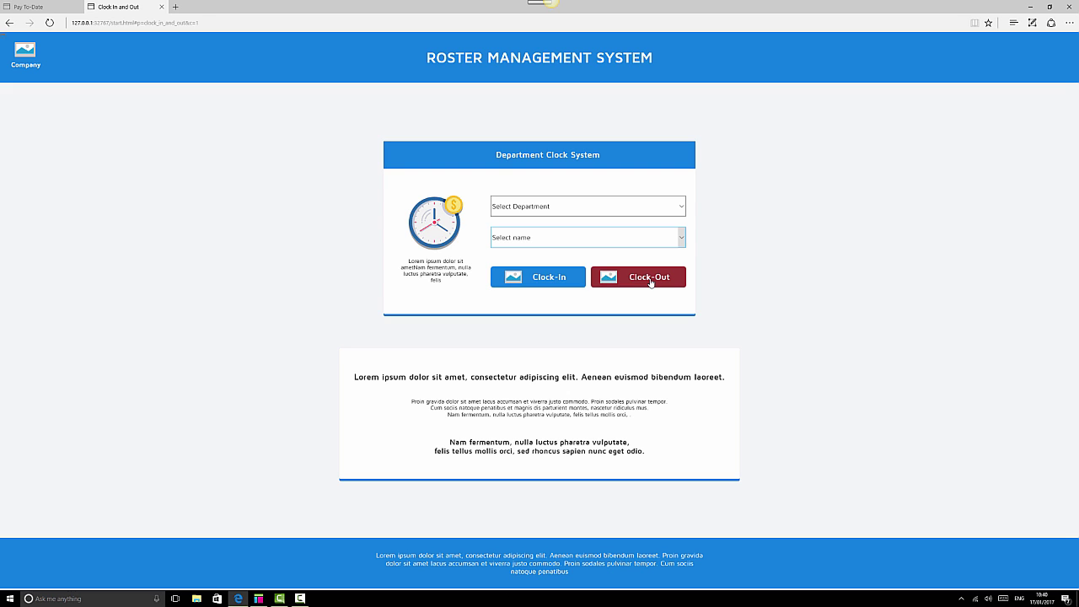
- Return to Home, reopen the clock page, test Clock-Out with the department and name lists, and dismiss the confirmation
click(9, 23)
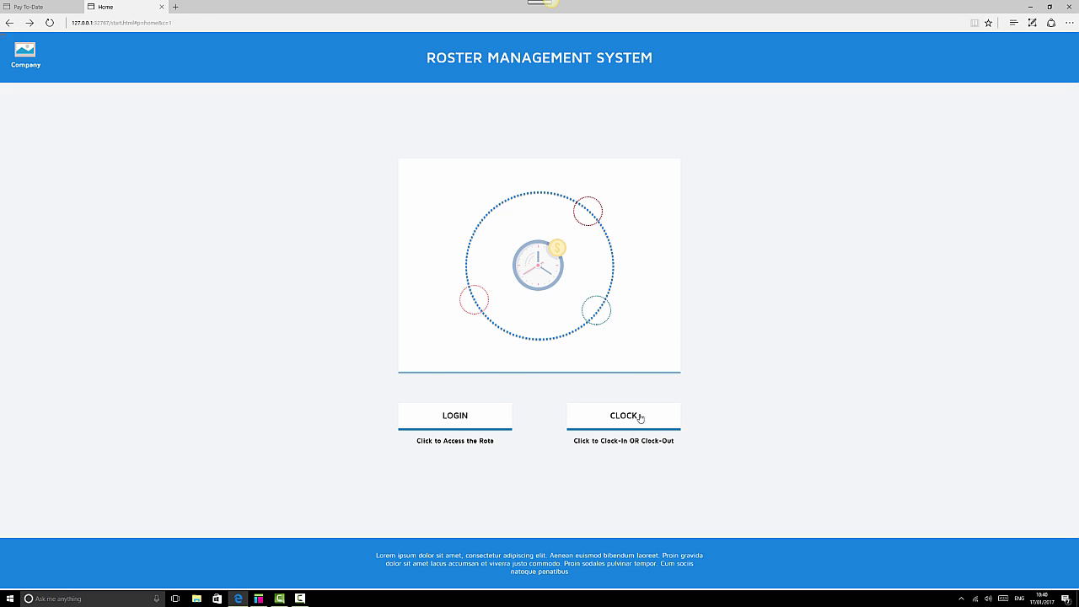
click(640, 417)
click(658, 206)
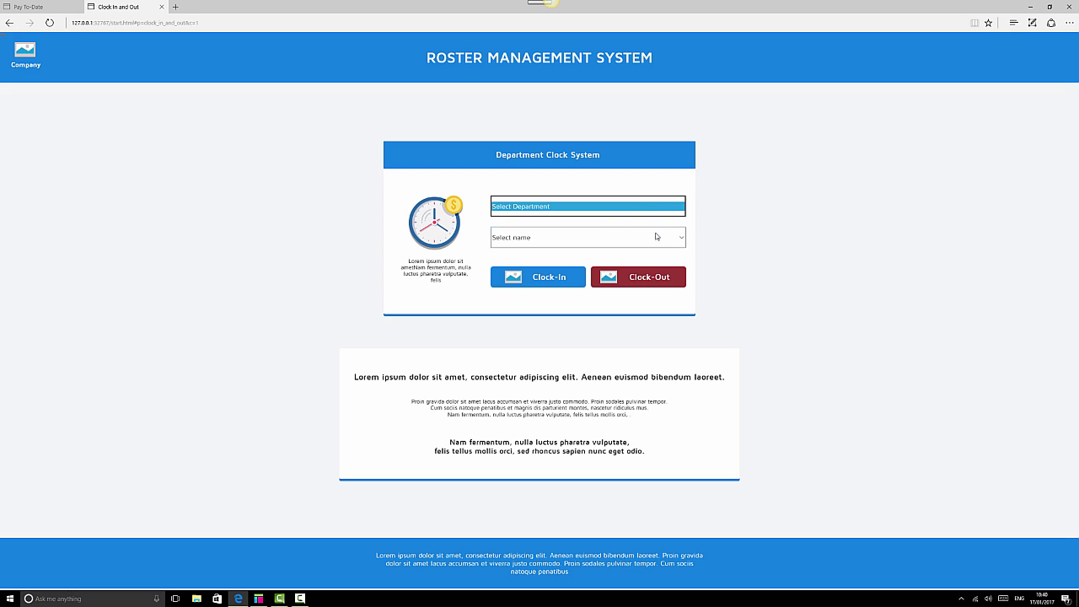
click(656, 237)
click(628, 283)
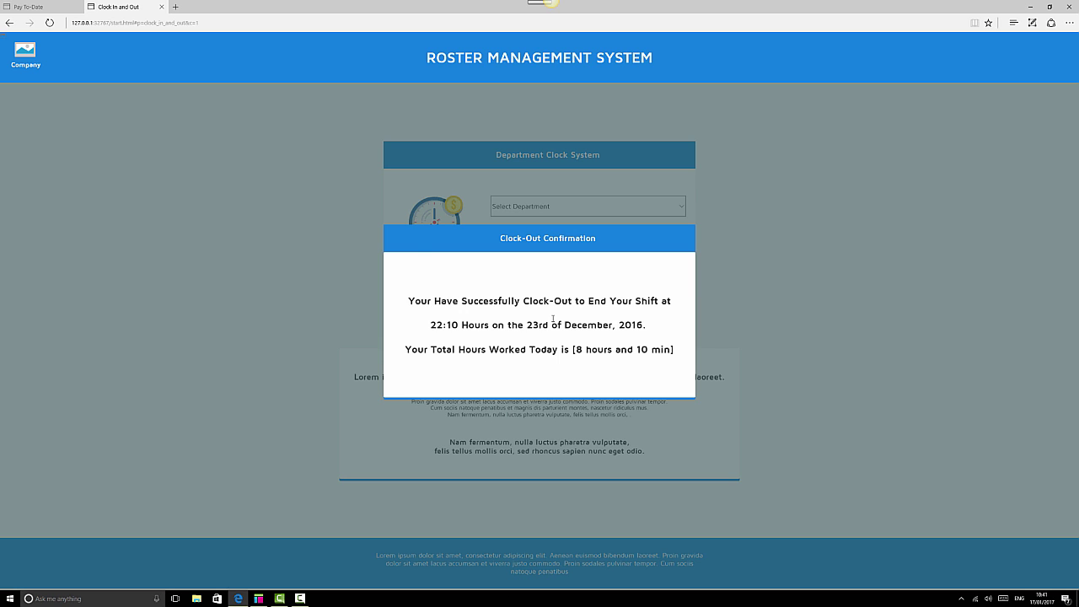
click(818, 337)
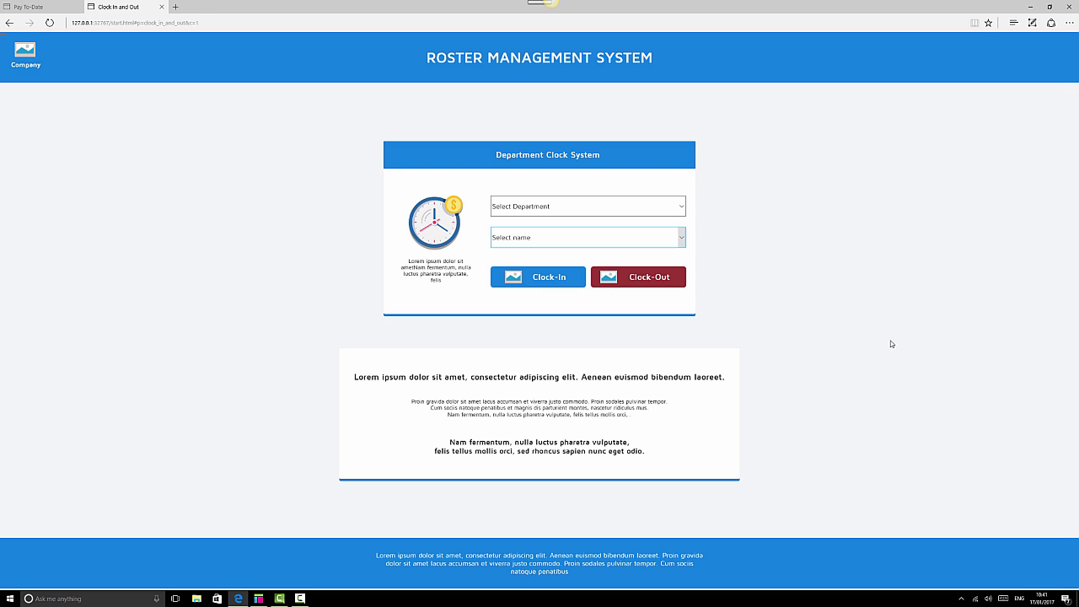
- Return to Home and go through the Login page, leaving the credential fields blank, to the main application home
click(8, 22)
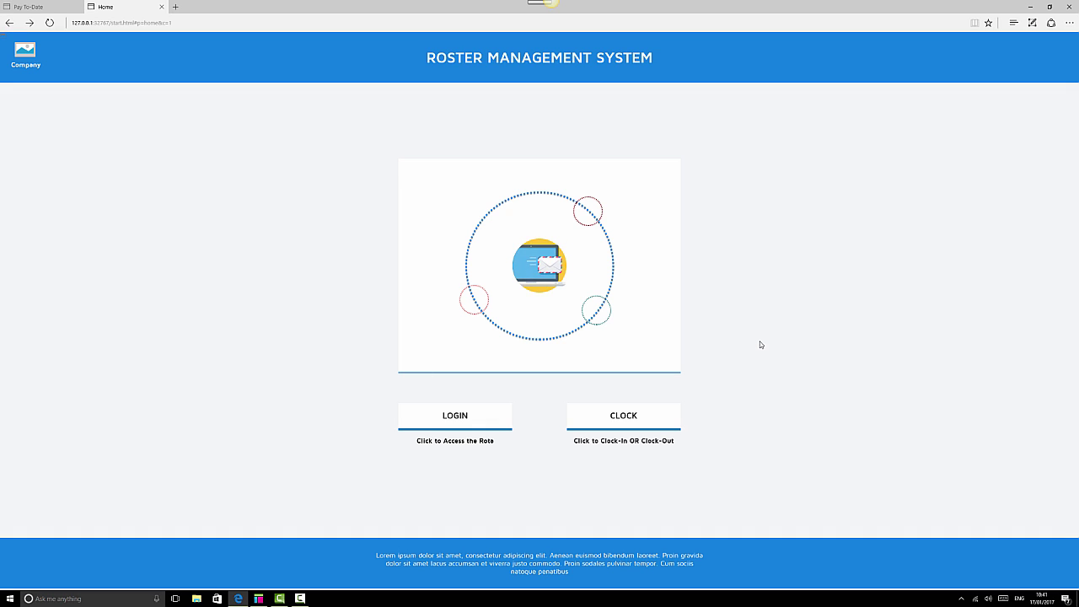
click(471, 416)
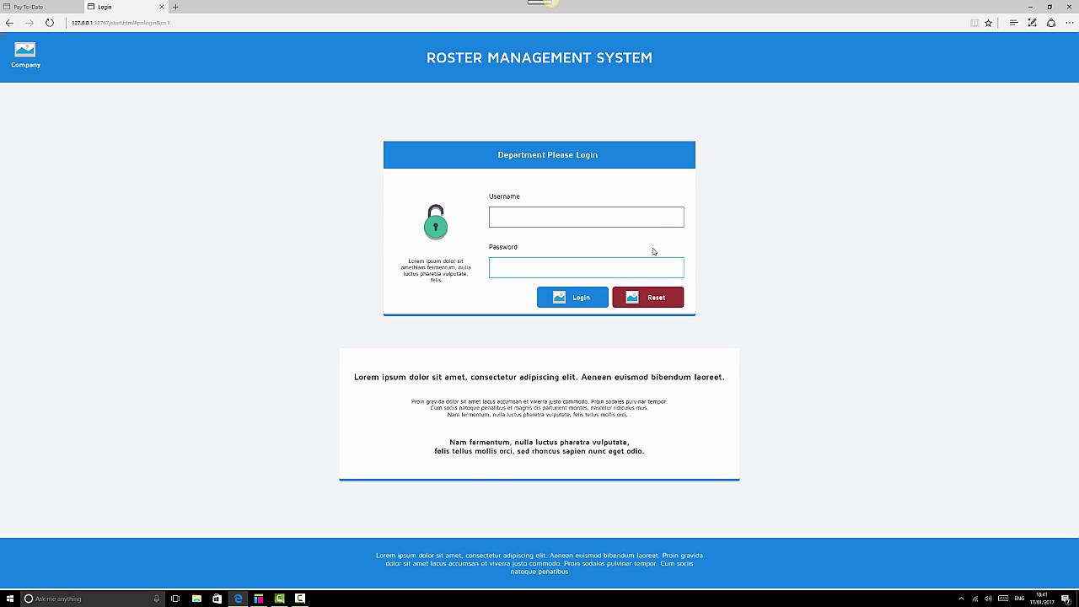
click(648, 220)
click(605, 263)
click(581, 304)
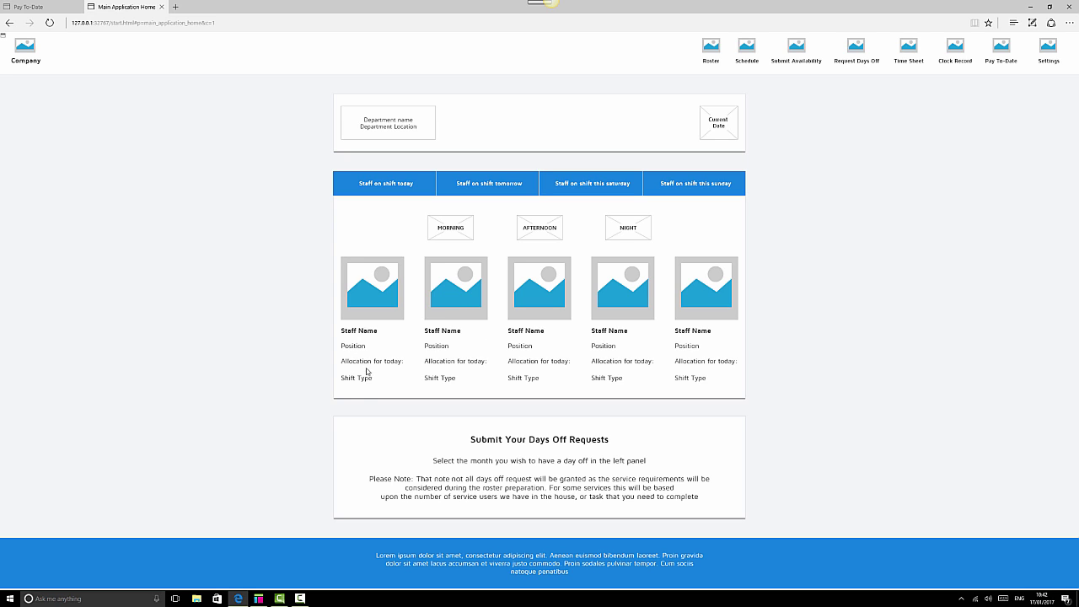
- Examine the main application home's staff allocation and shift type text, department box, current date and Night placeholder
triple_click(392, 361)
click(373, 384)
drag(363, 123, 417, 128)
drag(709, 118, 728, 127)
click(724, 125)
drag(620, 227, 638, 227)
click(841, 228)
- View the prototype's Roster, Schedule and Submit Availability pages in turn
click(713, 50)
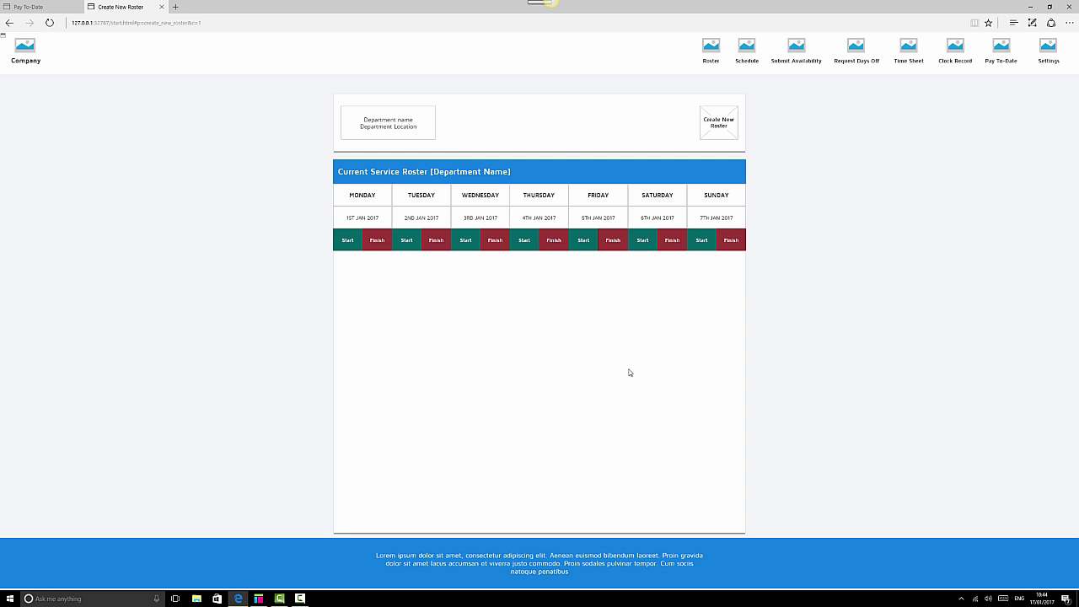
click(753, 49)
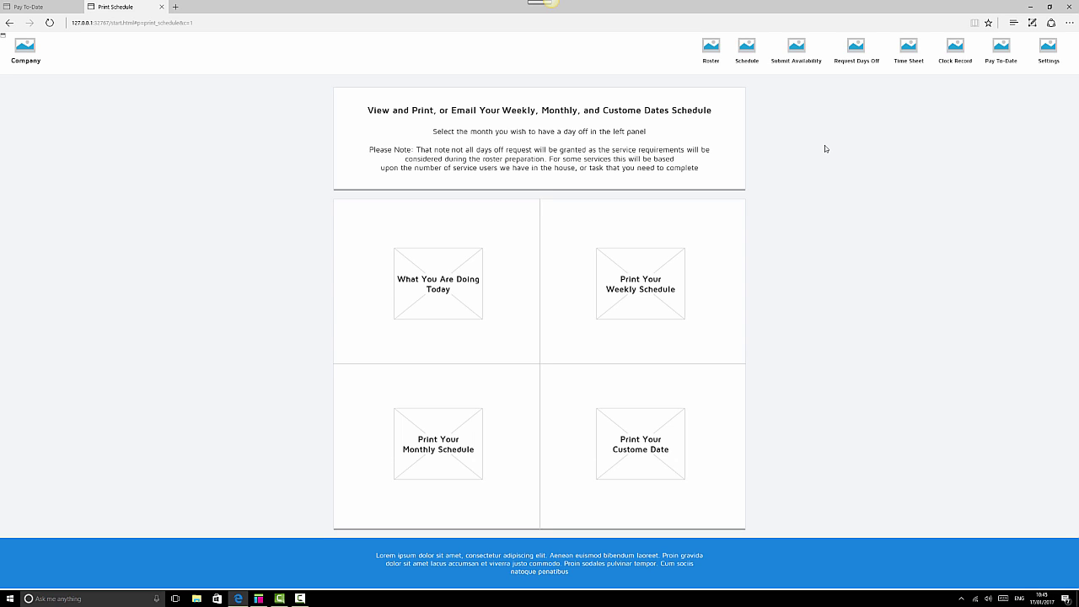
click(795, 52)
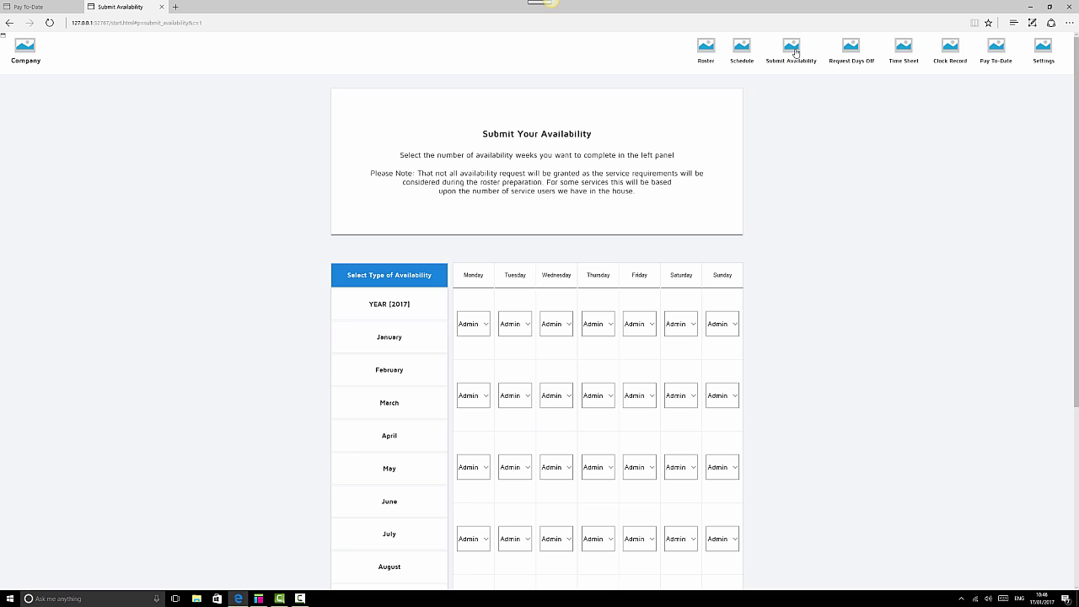
- Try Not Available as Tuesday's availability in the first row, and restore it to Admin
click(510, 325)
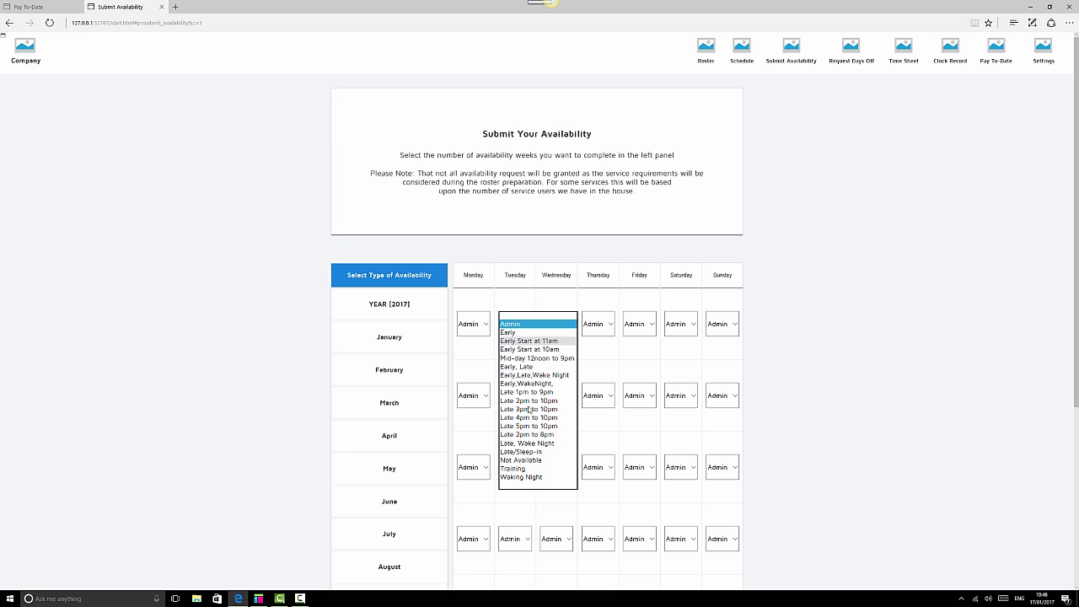
click(533, 460)
click(527, 336)
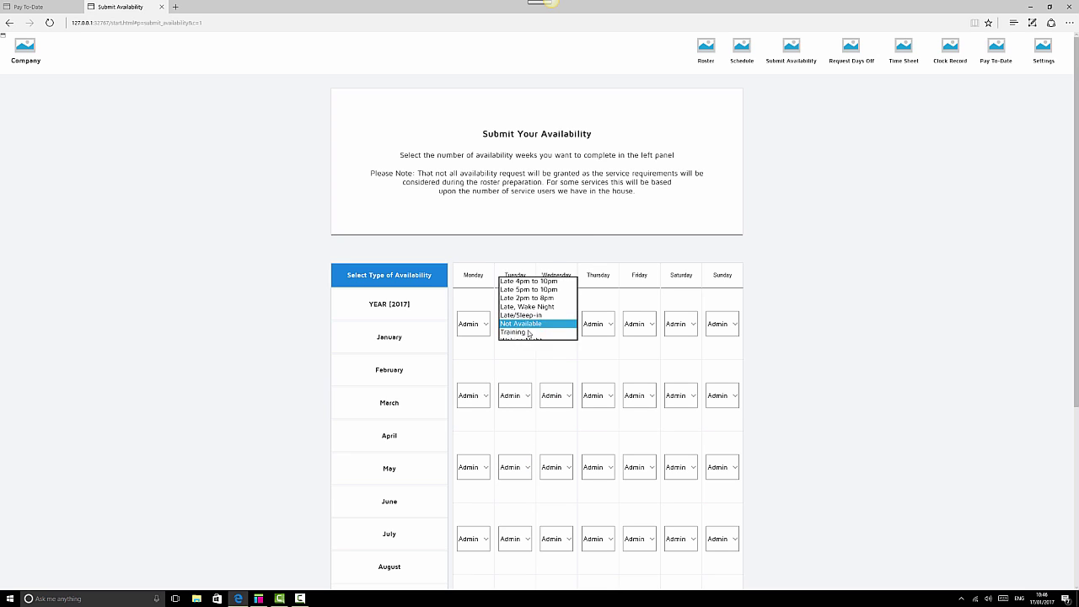
click(523, 194)
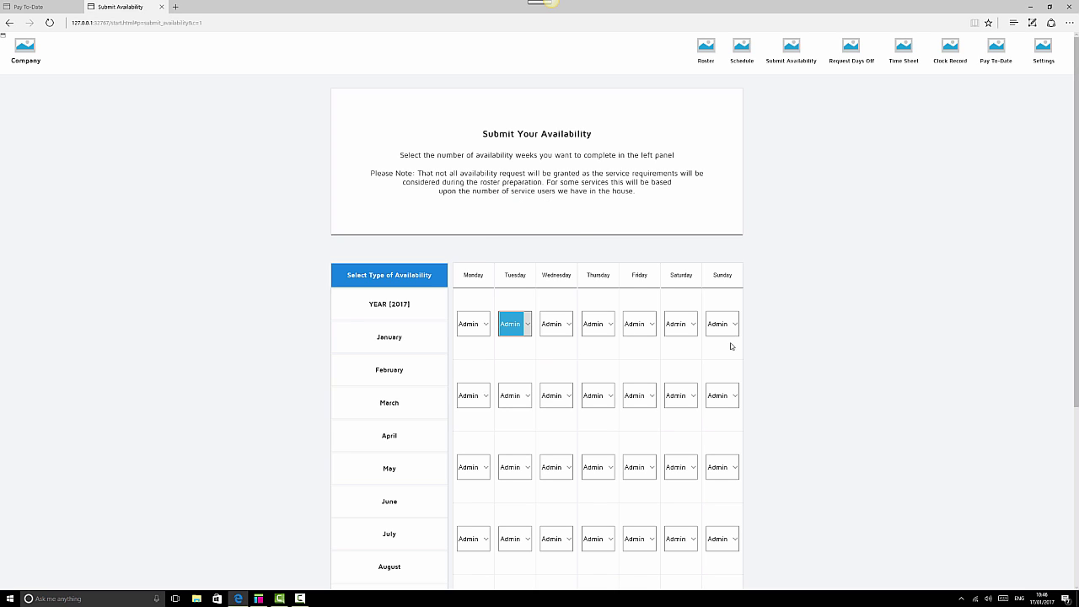
click(812, 351)
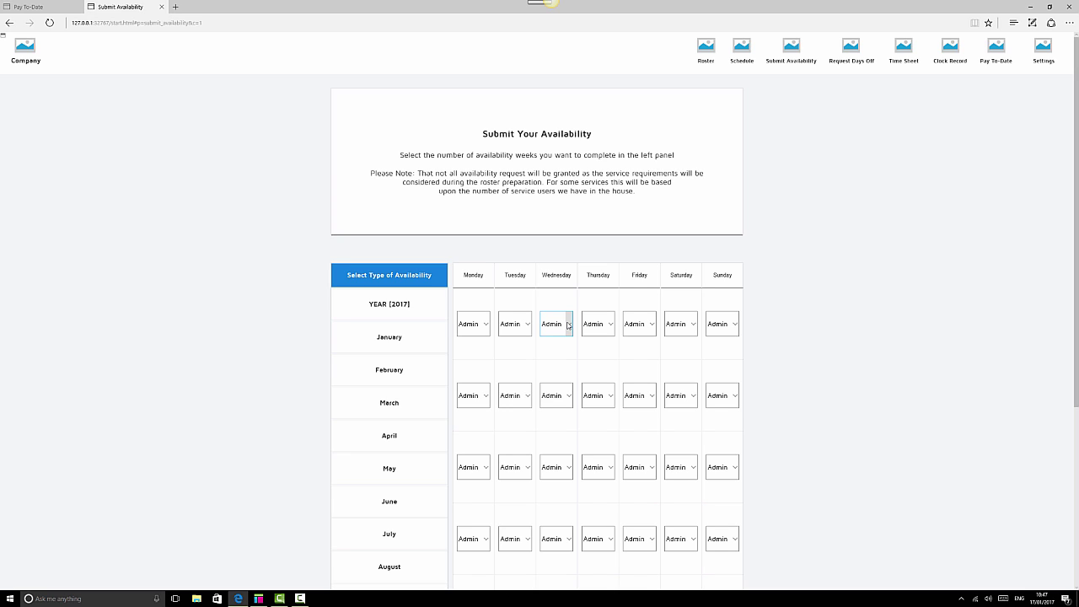
- View the Request Days Off page and check the shift options for Wednesday in the first row, keeping Admin
click(852, 53)
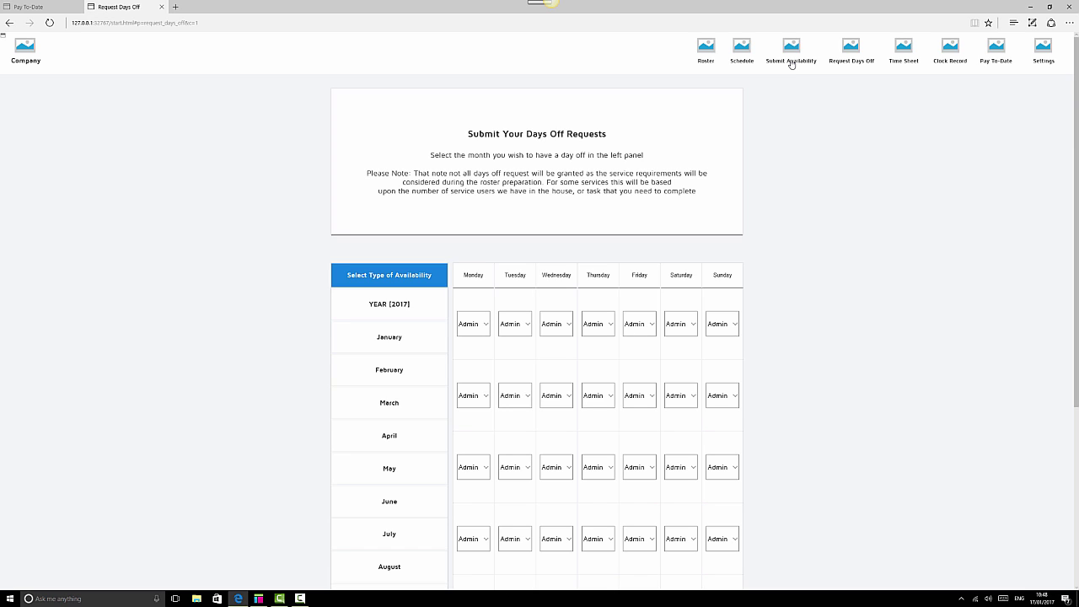
click(557, 326)
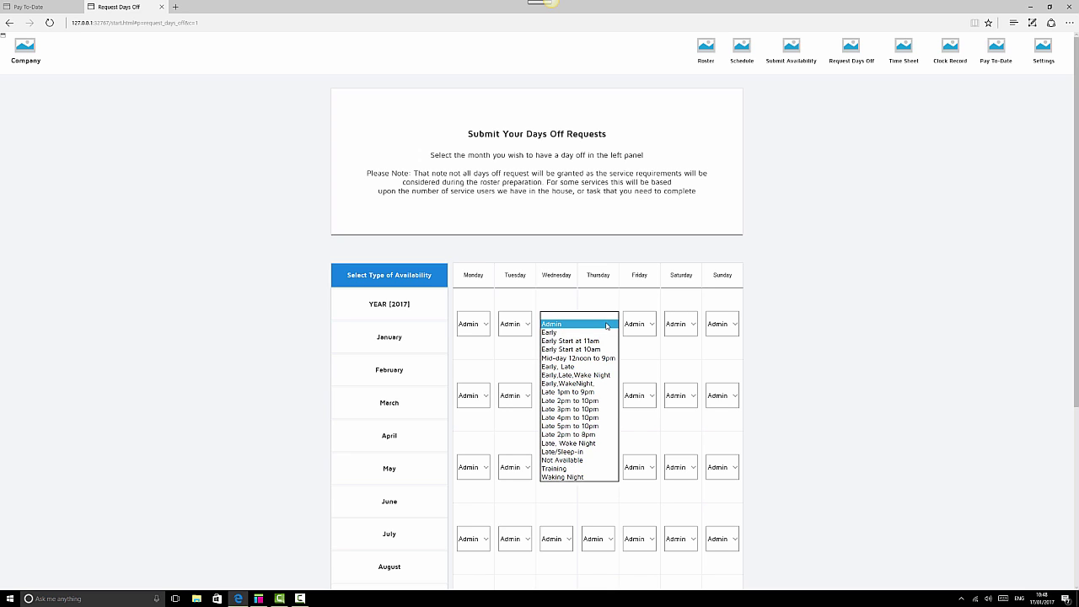
click(554, 324)
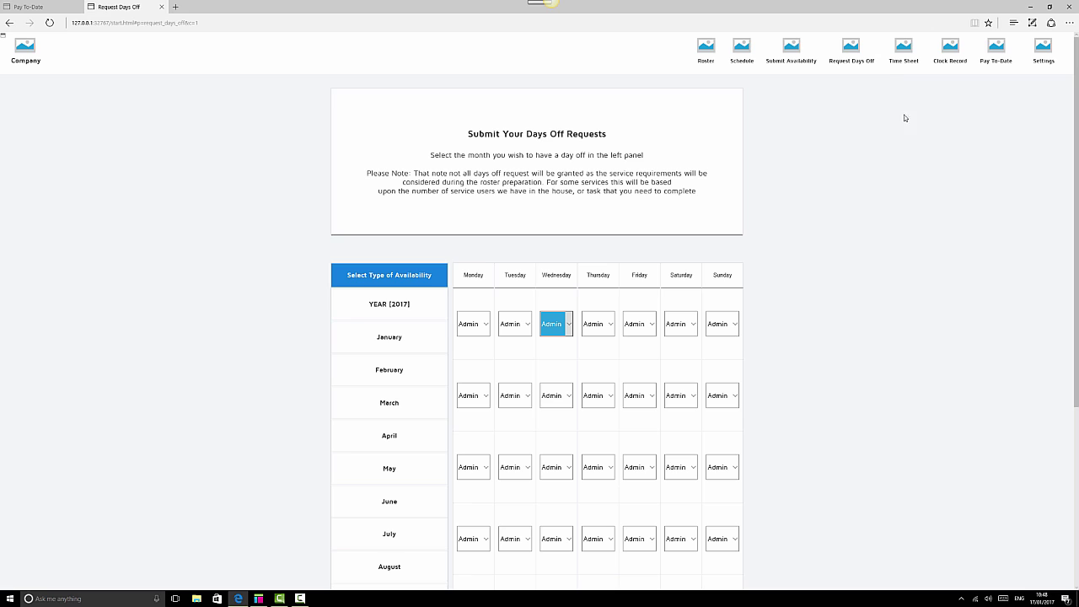
- View the Time Sheet page, revisit Request Days Off, and go through Time Sheet and Clock Record to the Pay To-Date page
click(904, 51)
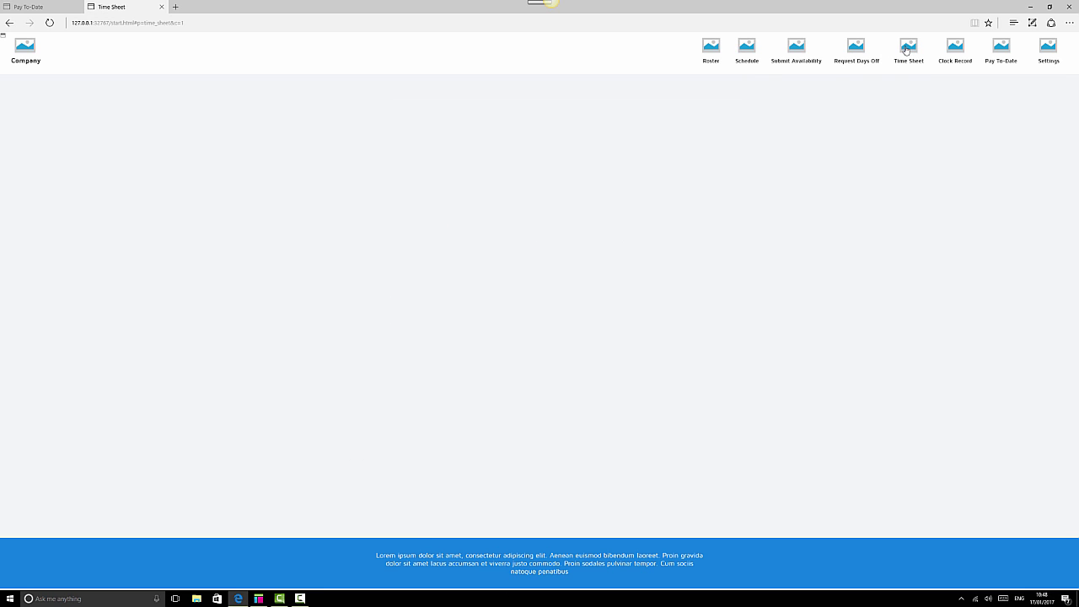
click(857, 52)
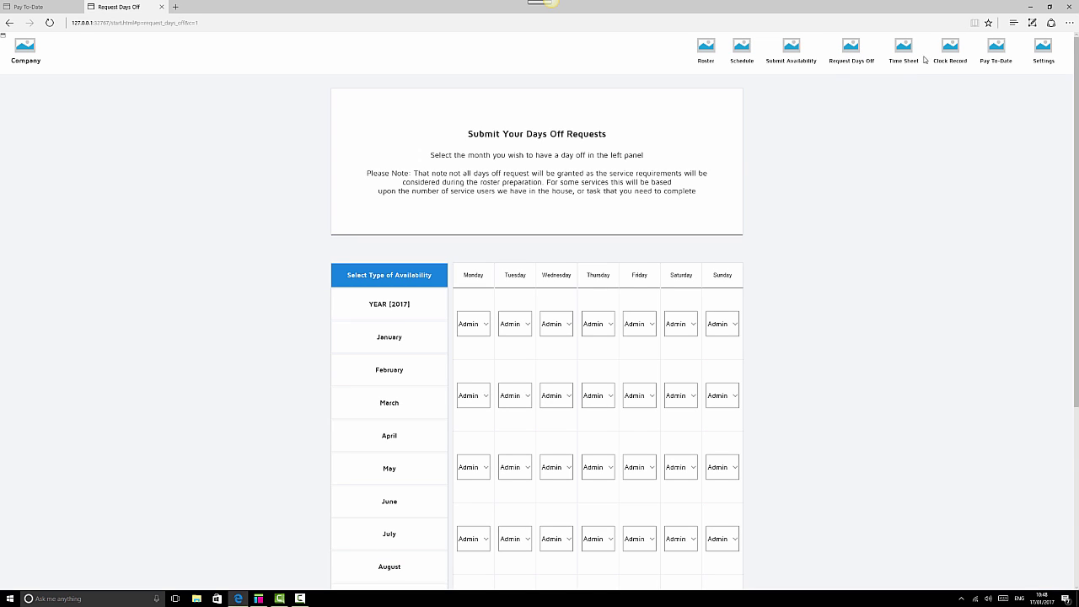
click(906, 52)
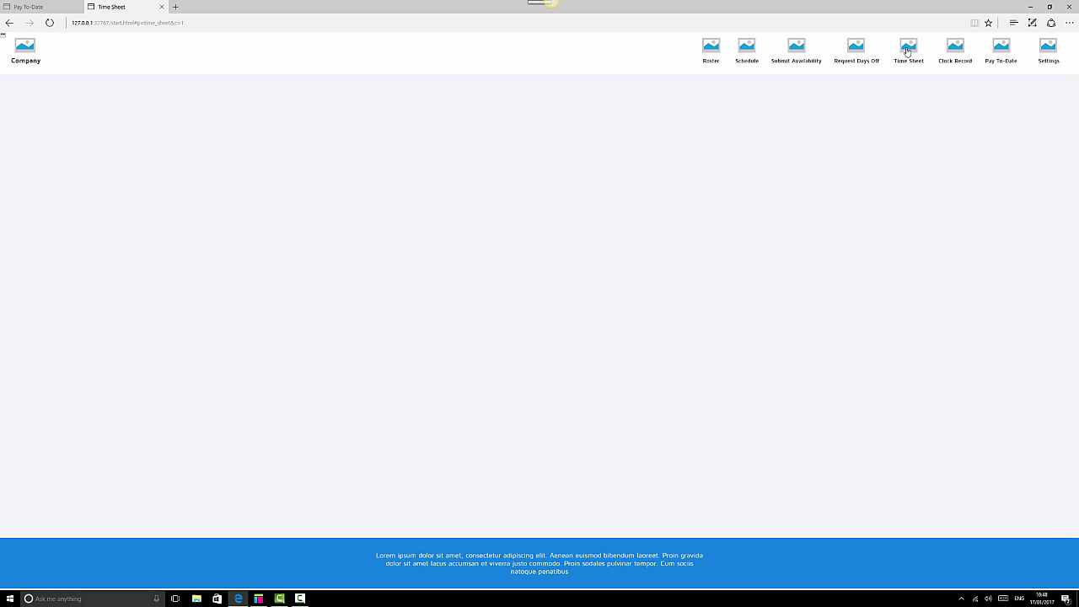
click(955, 51)
click(1001, 52)
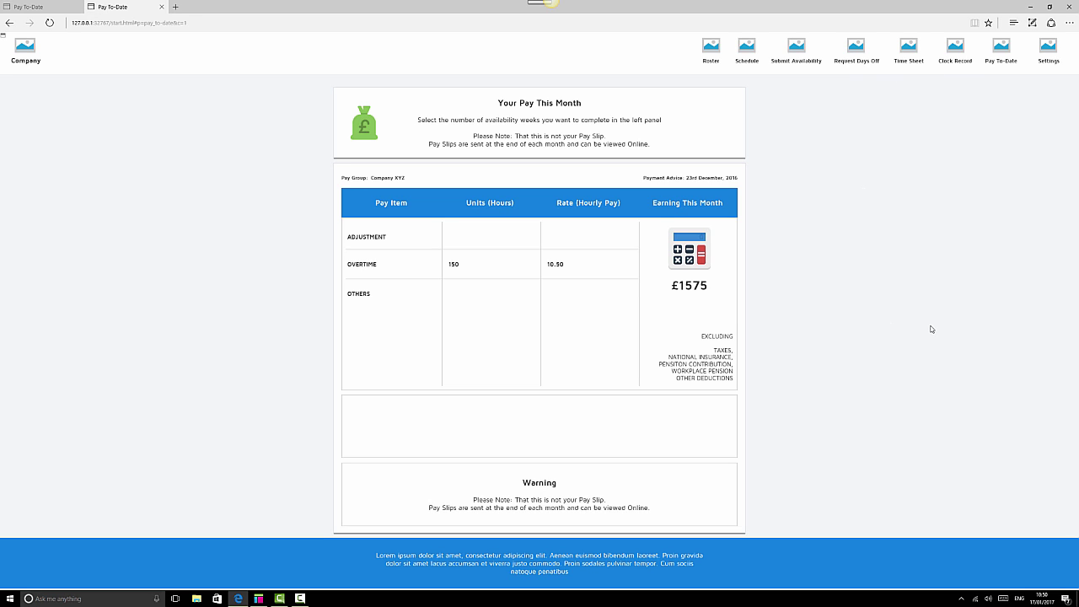
- Examine the overtime hours, hourly rate and list of excluded deductions on the Pay To-Date page
double_click(453, 265)
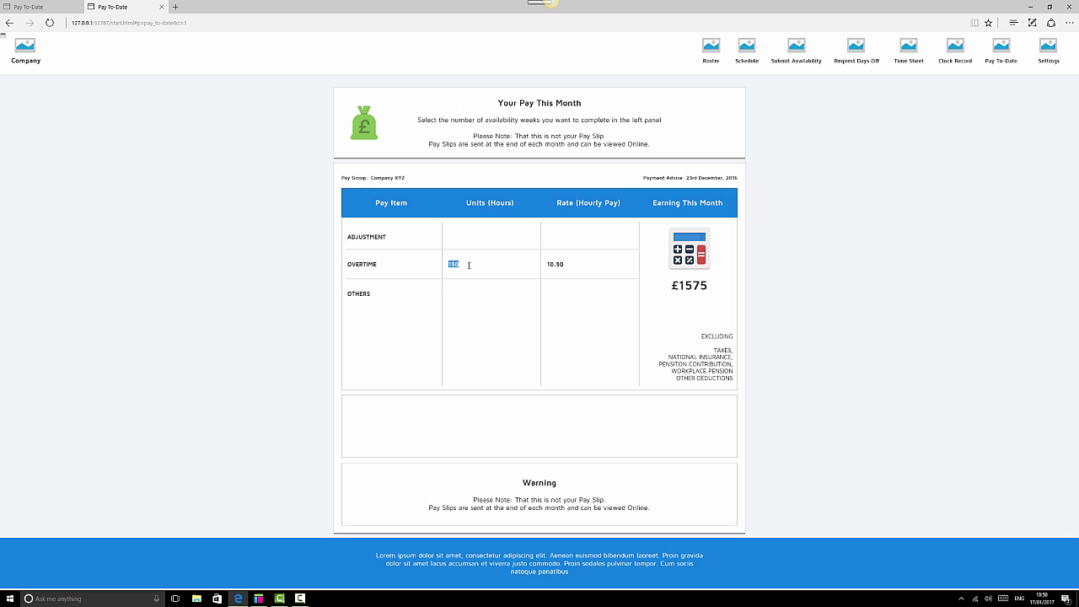
double_click(552, 264)
click(607, 303)
drag(701, 336, 813, 358)
drag(733, 336, 744, 357)
click(761, 354)
- Review the prototype's Settings options, leaving them all unselected, and return to the main application home
click(1047, 55)
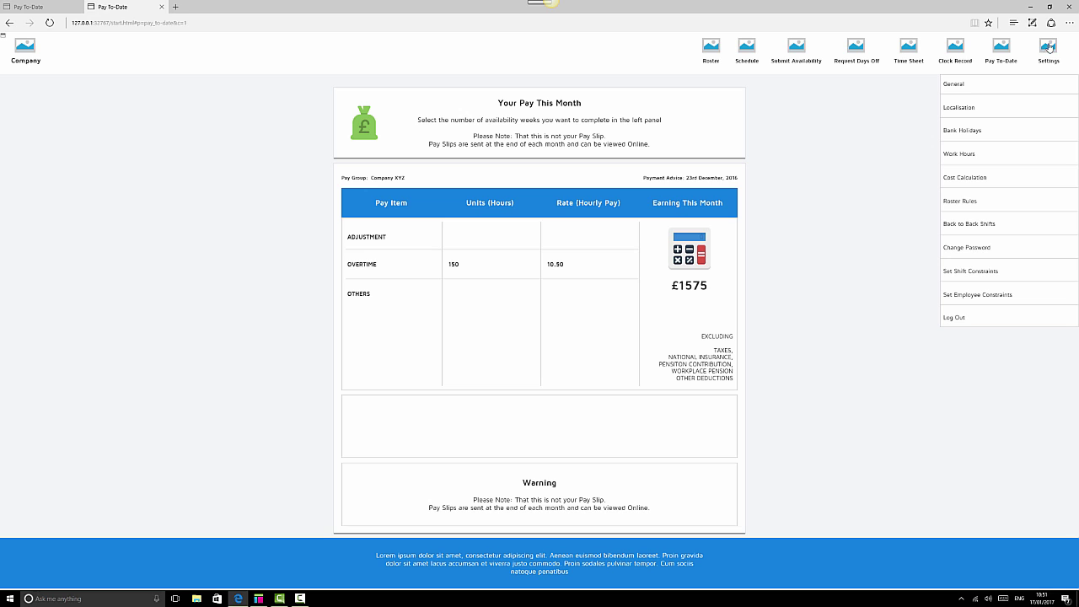
click(1048, 49)
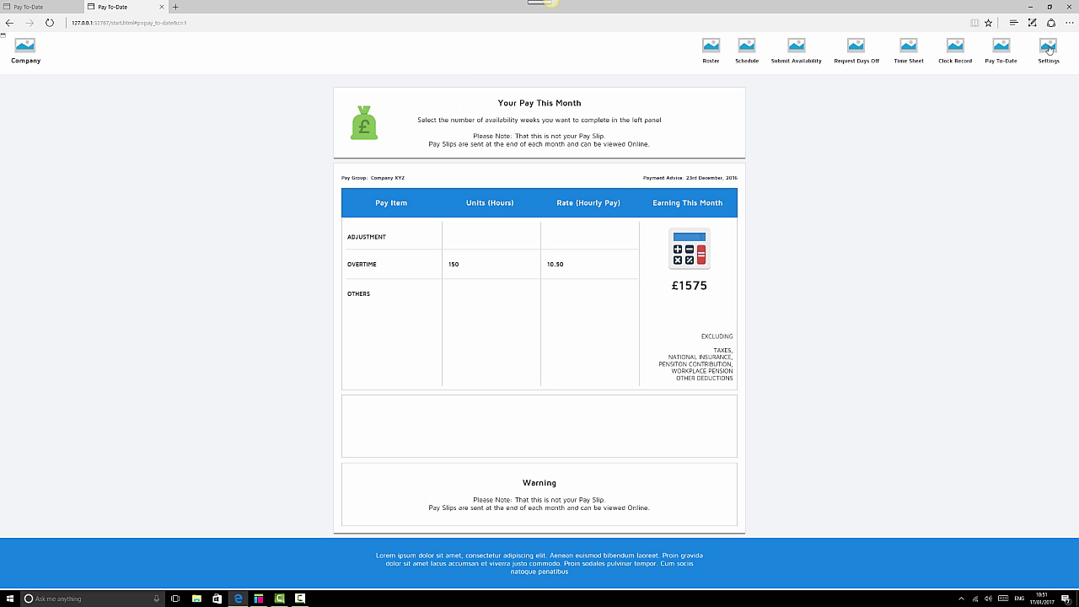
click(1048, 50)
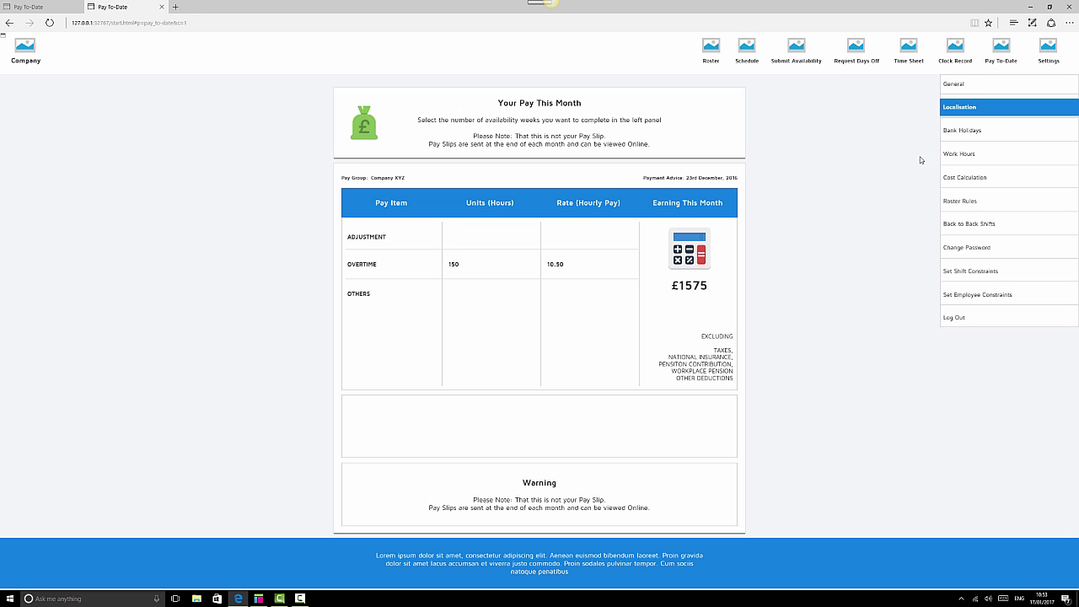
click(1056, 54)
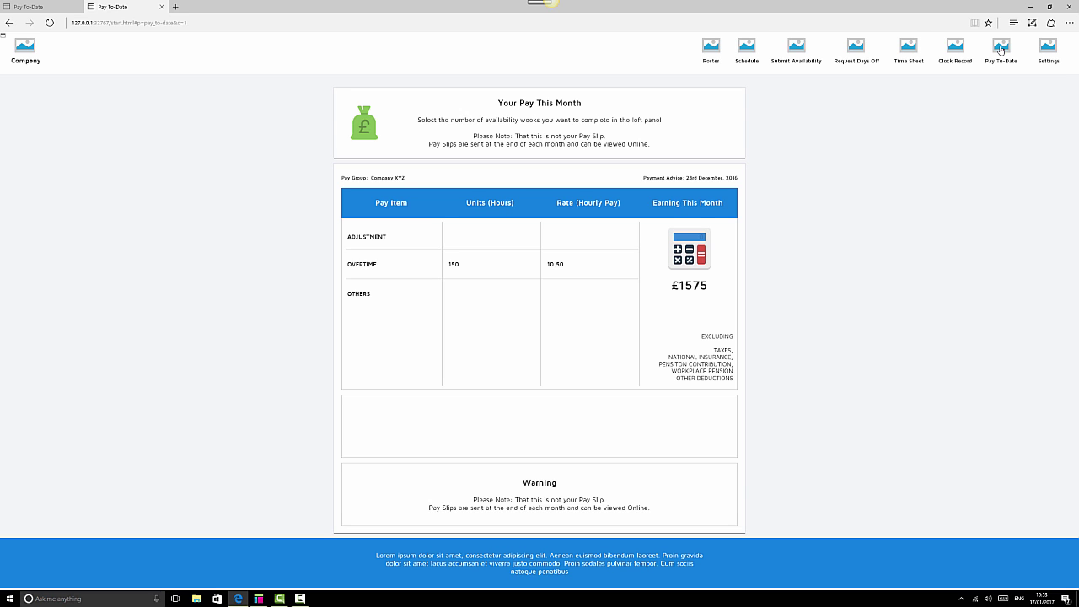
click(1047, 49)
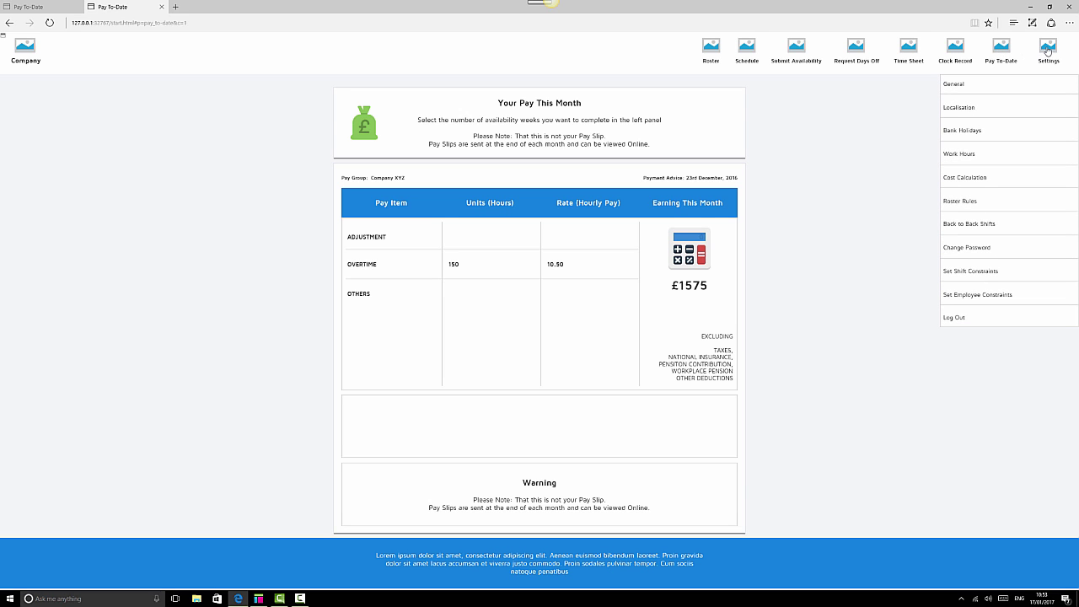
click(1047, 51)
click(1044, 52)
click(1055, 51)
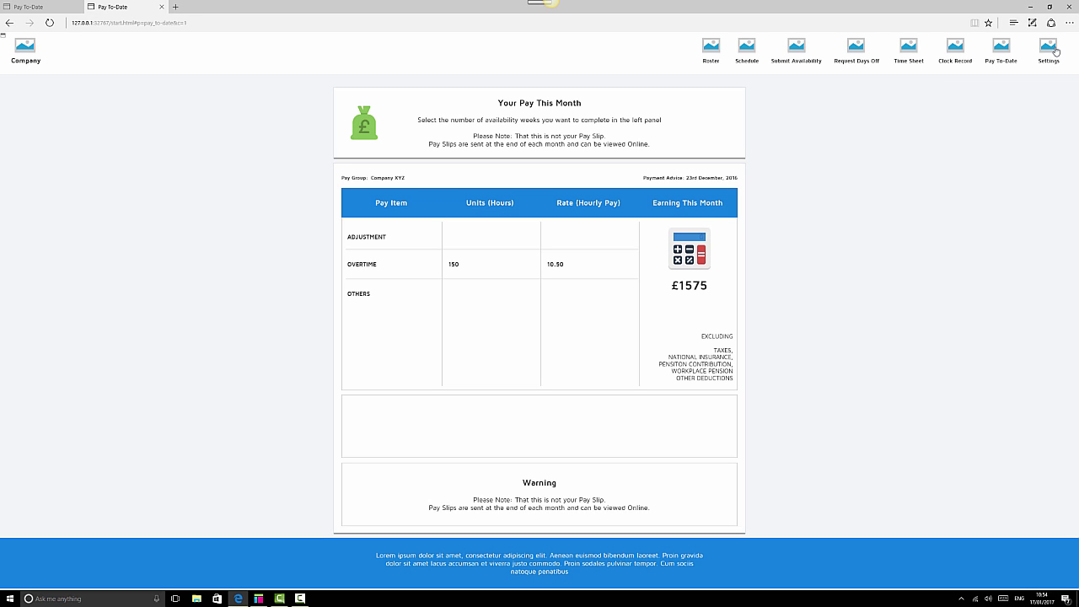
click(22, 48)
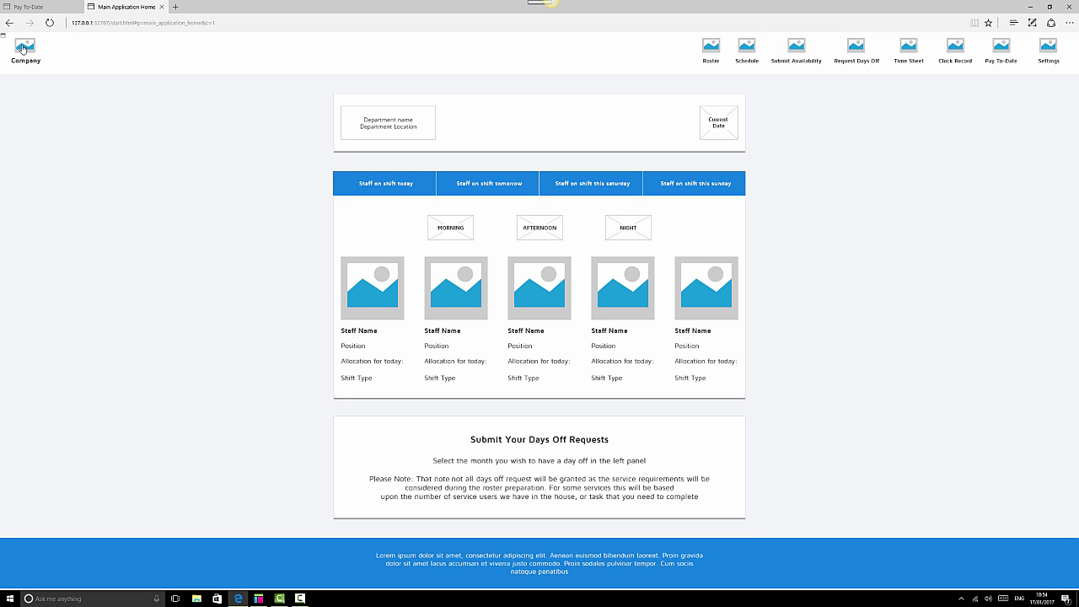